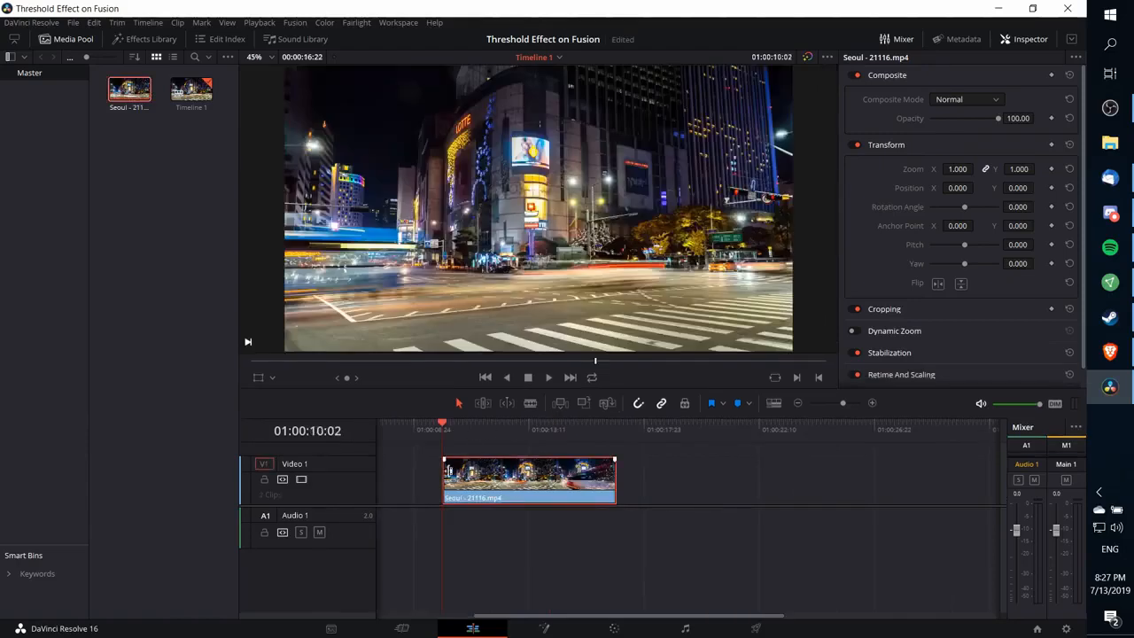
Open the Seoul clip's Fusion composition and add a Luma Keyer node above the MediaIn1–MediaOut1 connection
left_click(560, 629)
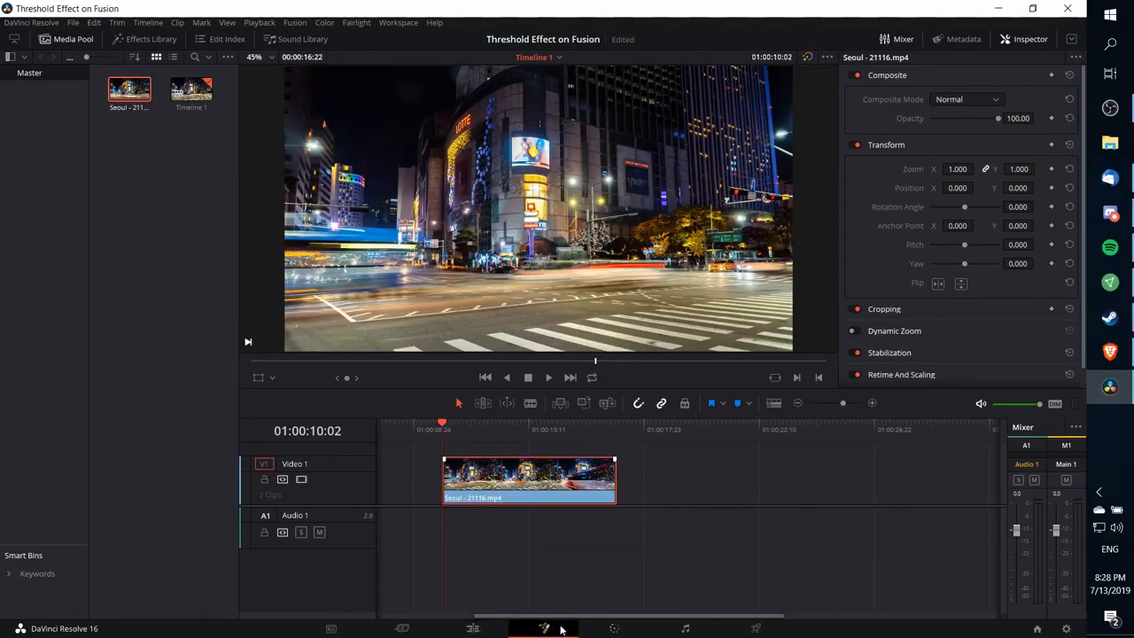
left_click_drag(595, 401, 735, 493)
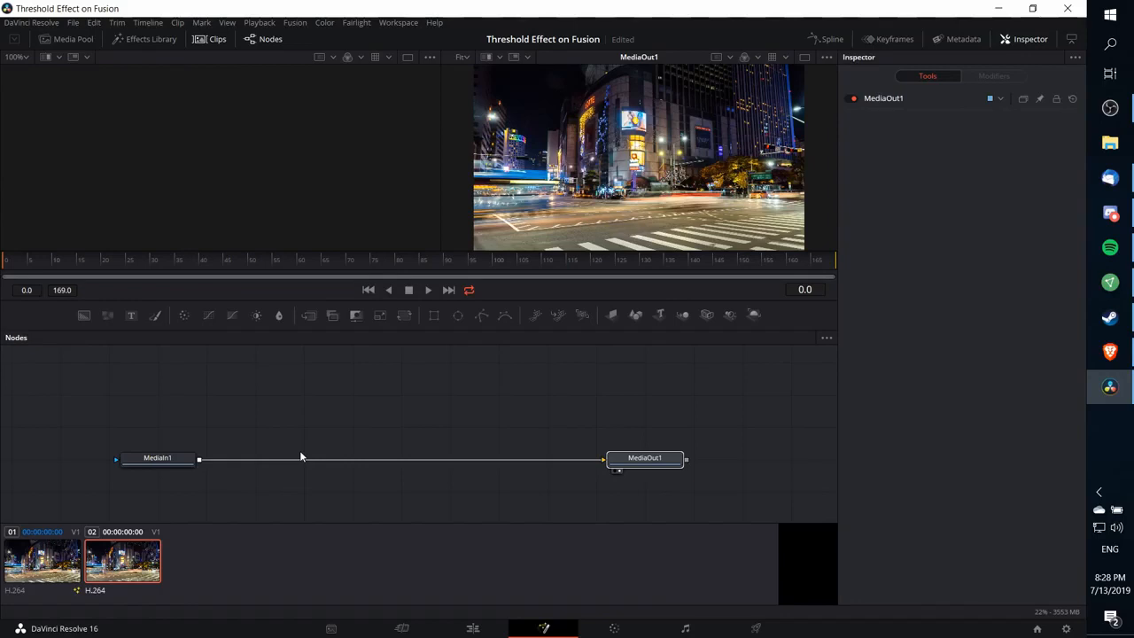
right_click(247, 392)
mouse_move(261, 401)
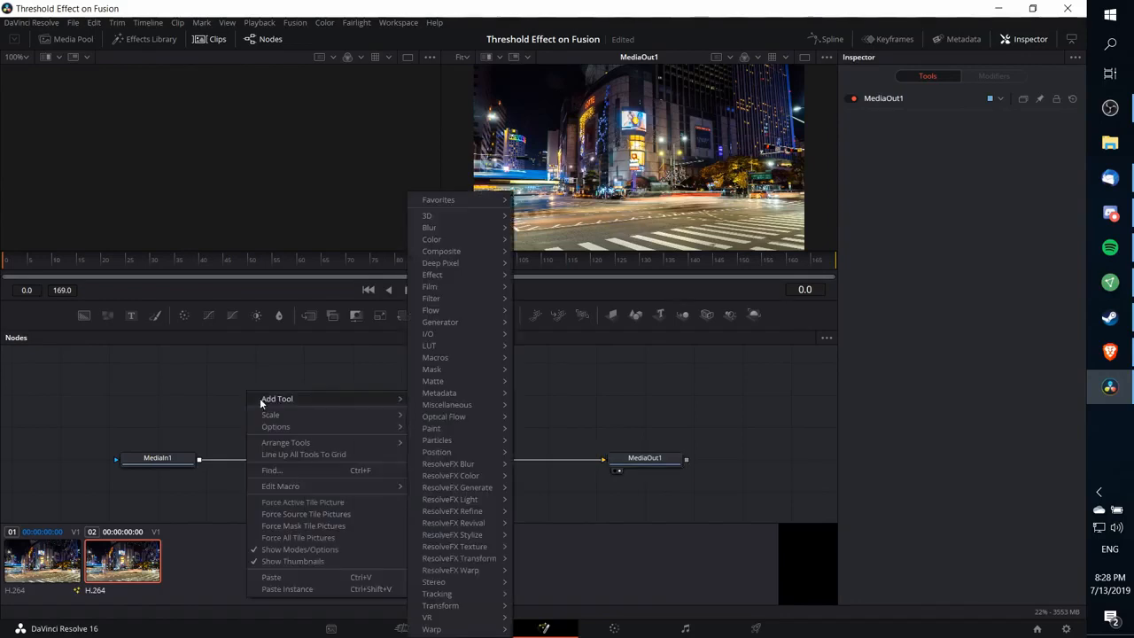
mouse_move(441, 383)
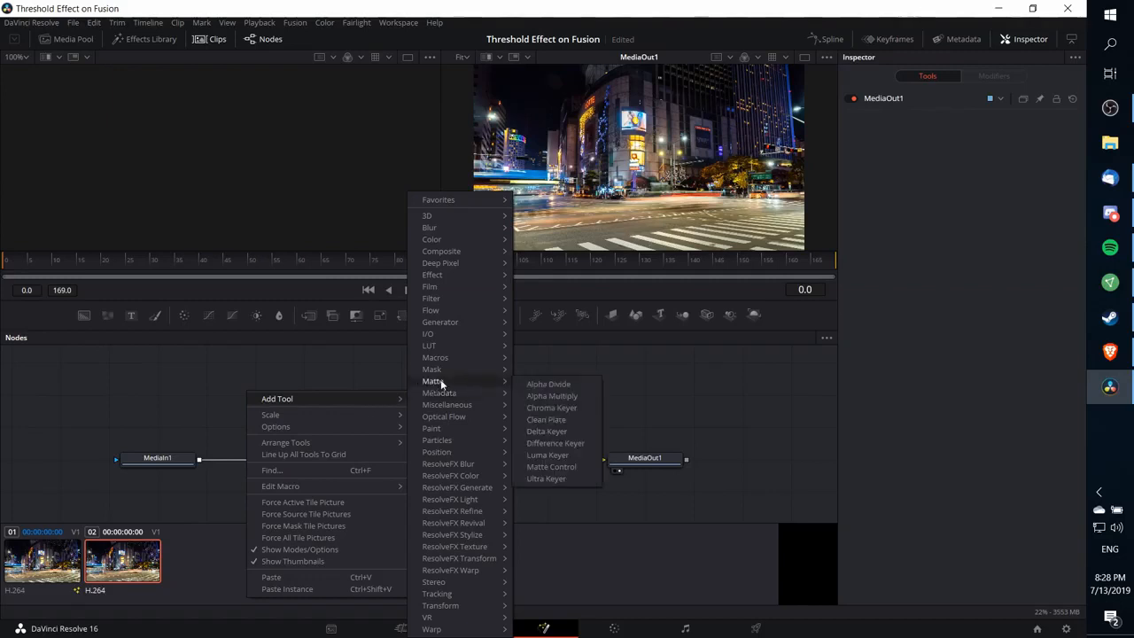
left_click(560, 455)
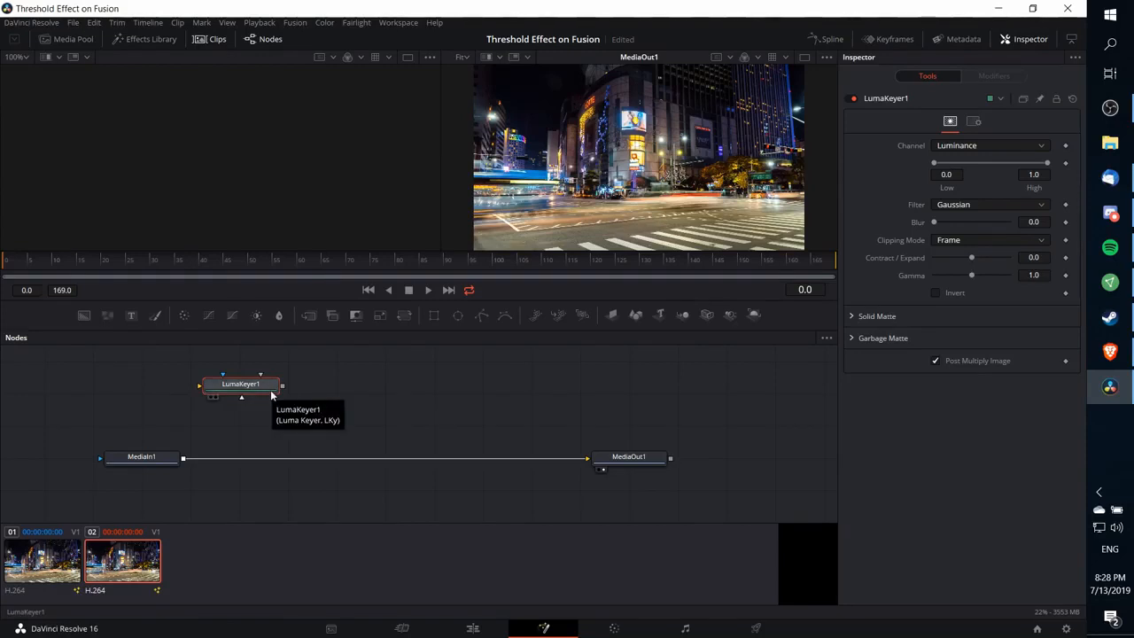
left_click_drag(271, 395, 274, 400)
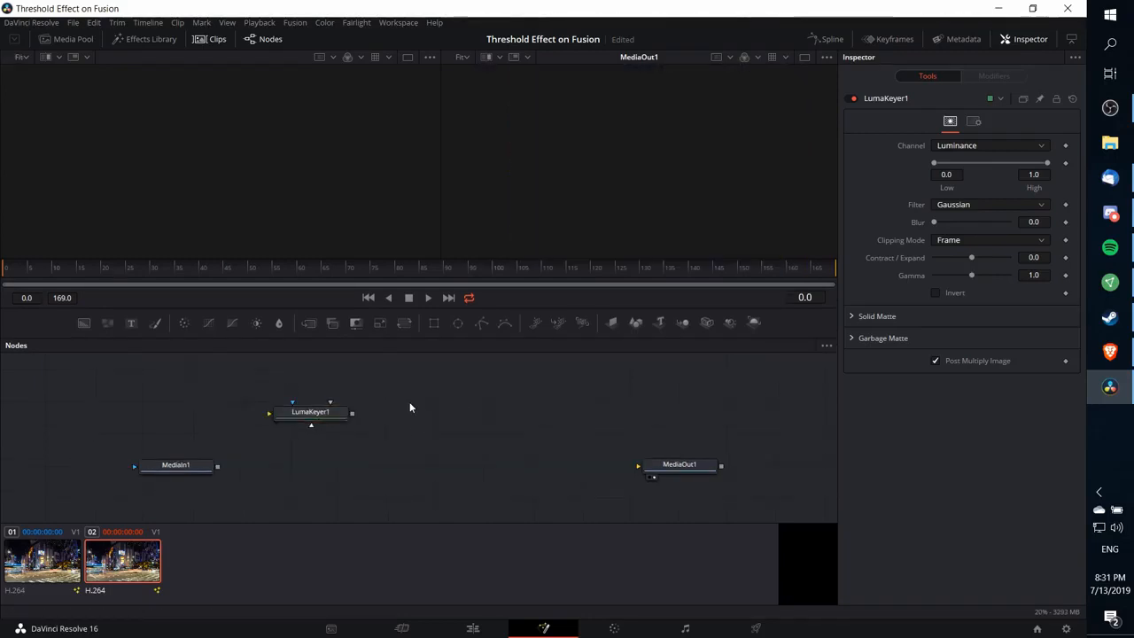
Add a Brightness Contrast node beside LumaKeyer1 and paste a copy of it directly below
right_click(411, 406)
mouse_move(430, 414)
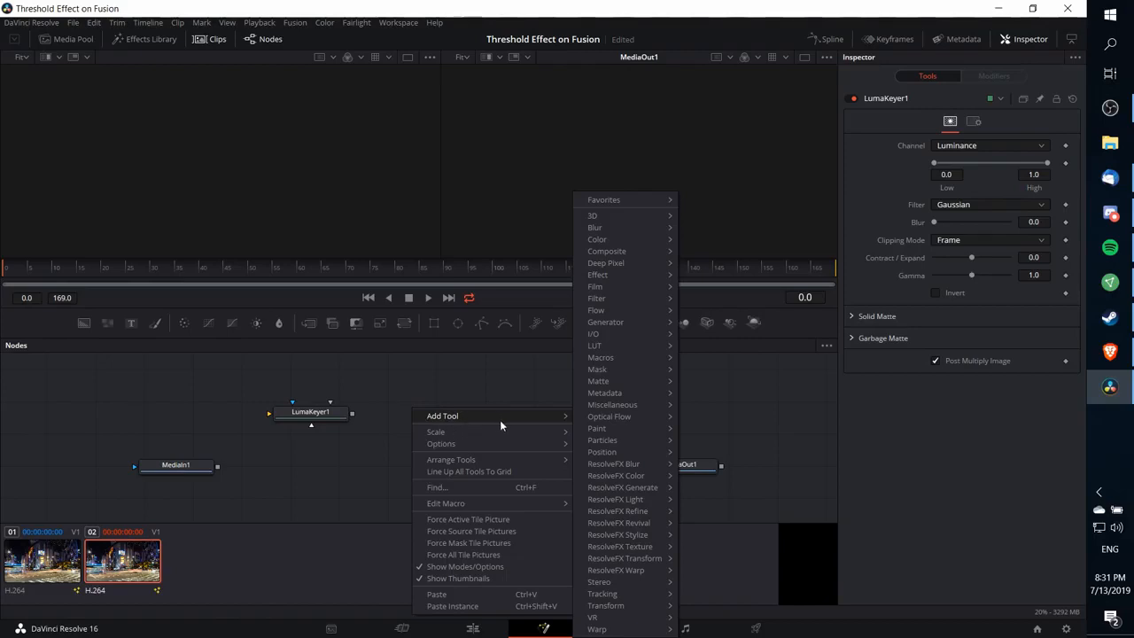
mouse_move(627, 236)
left_click(738, 255)
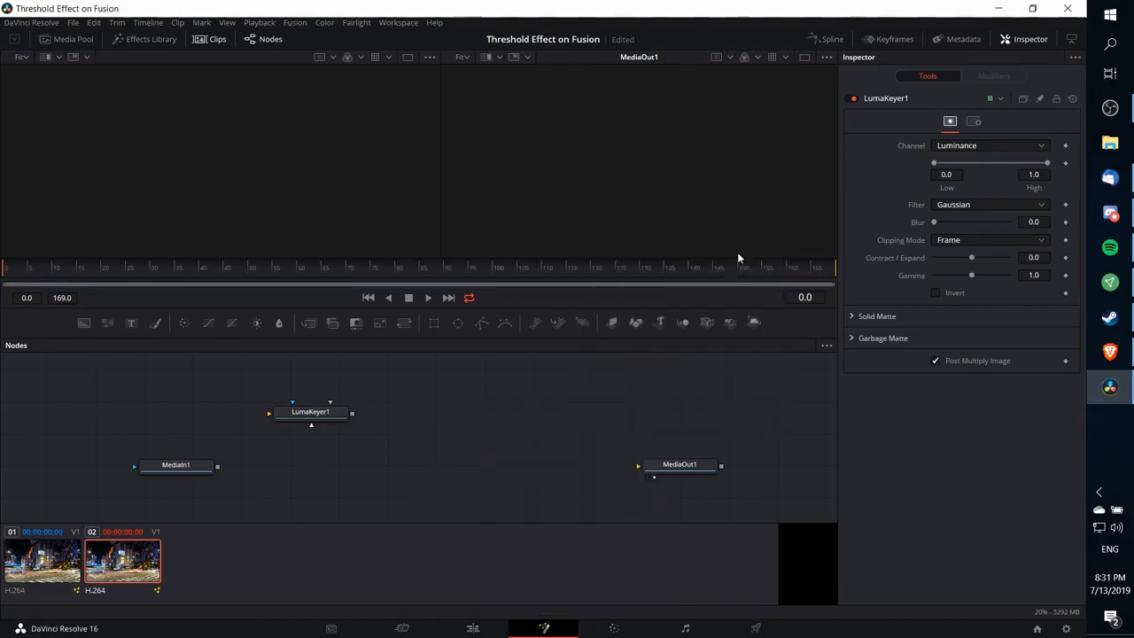
mouse_move(420, 409)
left_mouse_down()
mouse_move(453, 432)
mouse_move(447, 407)
mouse_move(423, 396)
mouse_move(439, 400)
left_mouse_up()
key("ctrl+c")
left_click(435, 430)
key("ctrl+v")
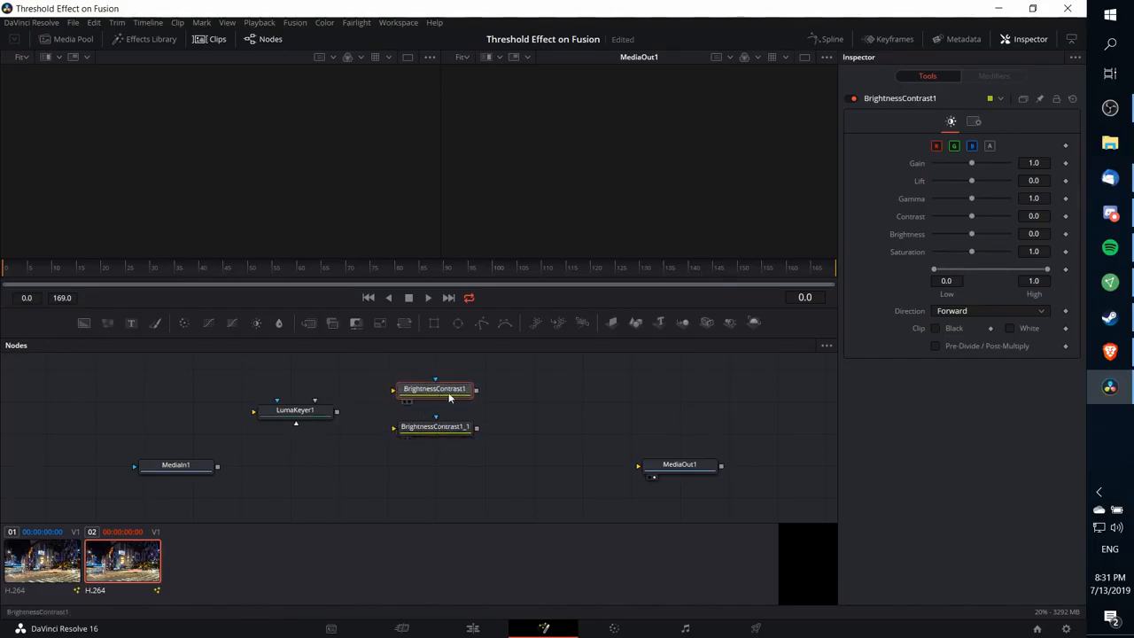
Rename the upper Brightness Contrast node B_BrightnessContrast1
right_click(437, 388)
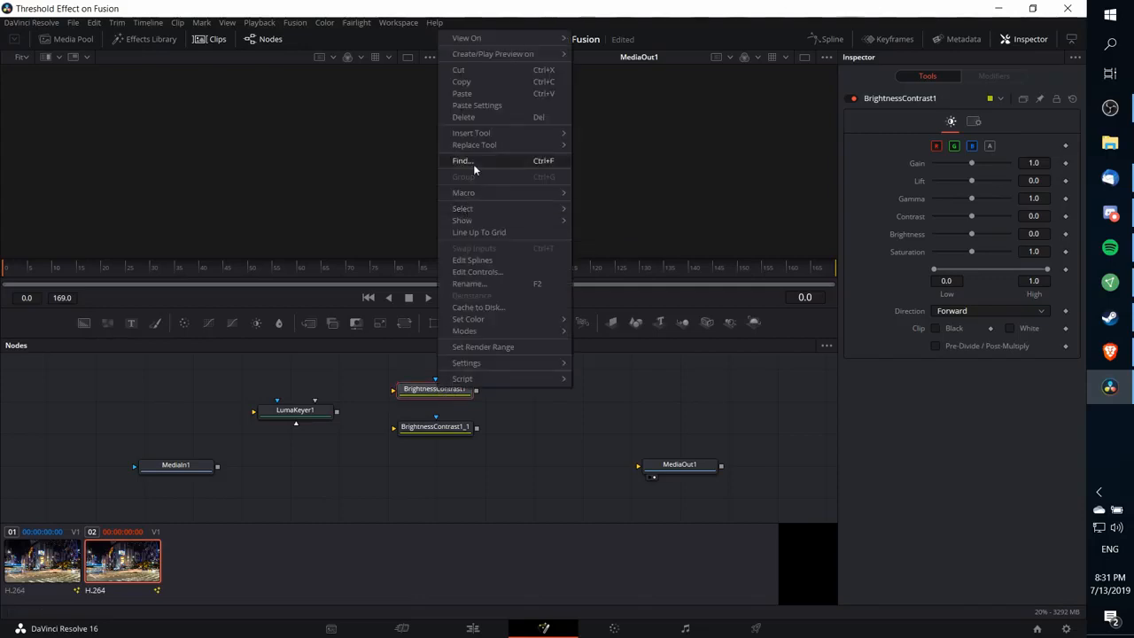
left_click(469, 284)
type("B_BrightnessContrast1")
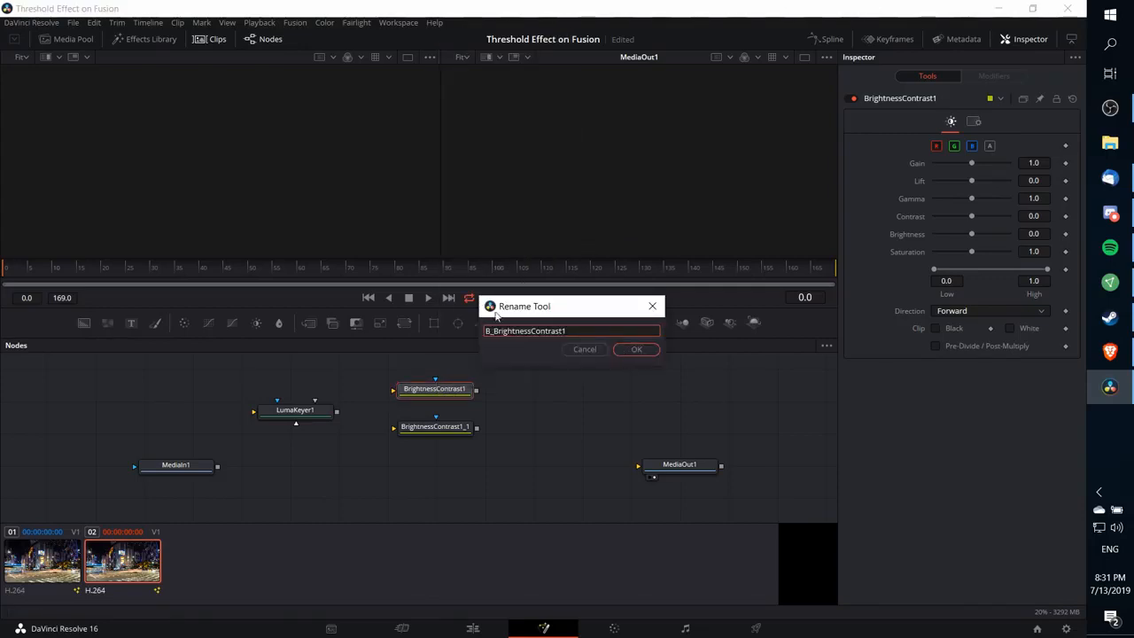
left_click(647, 353)
Rename the lower, copied Brightness Contrast node W_BrightnessContrast1_1
left_click(438, 429)
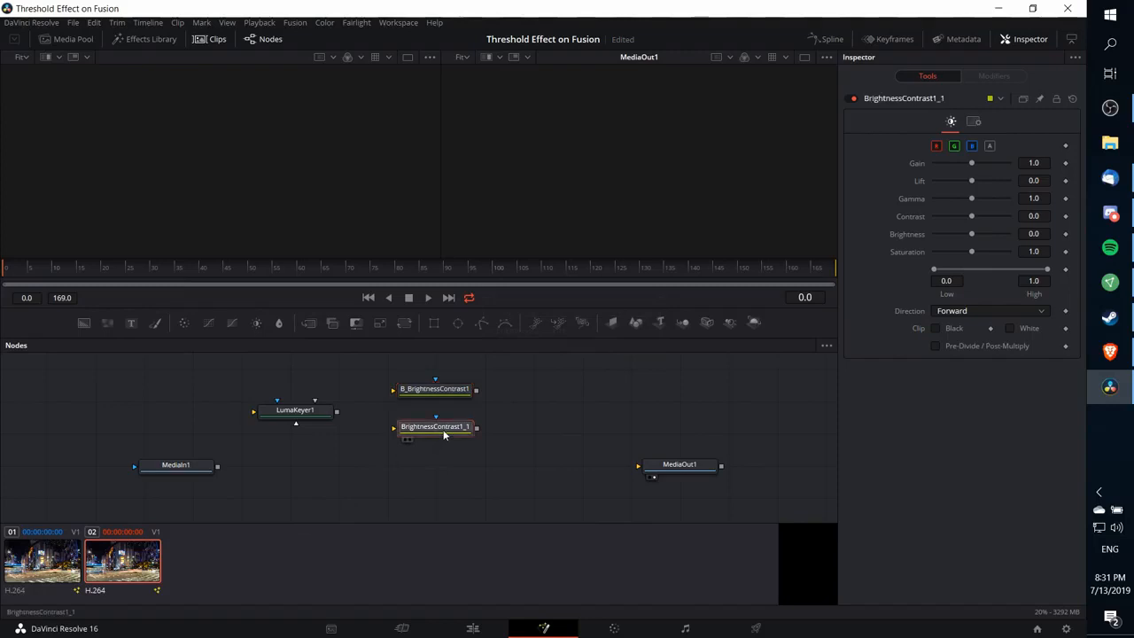
right_click(445, 434)
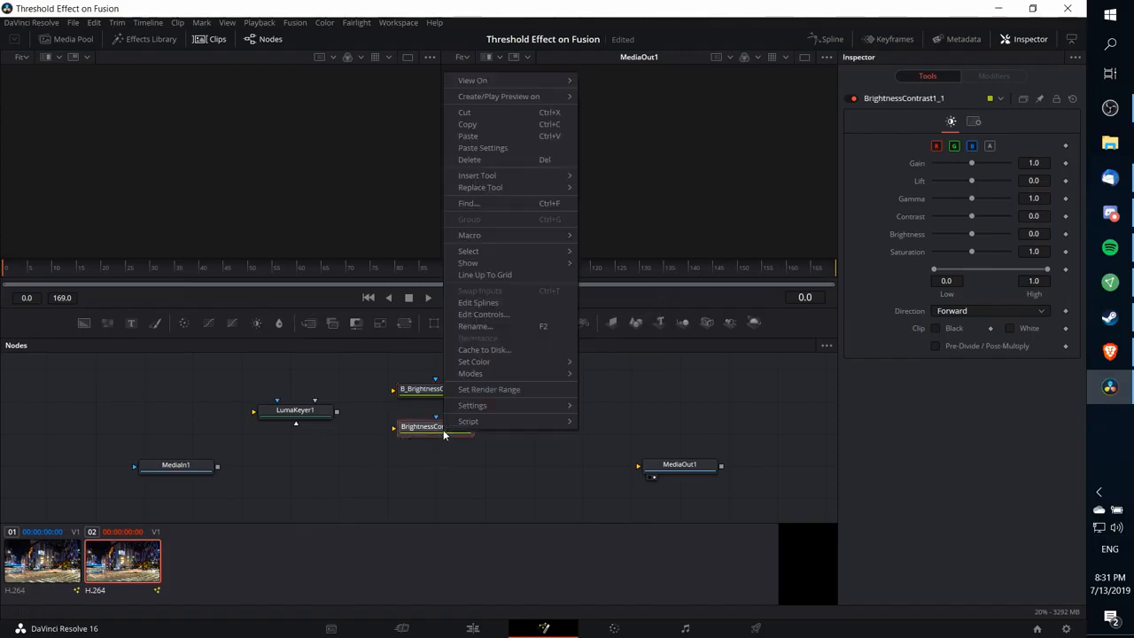
left_click(496, 327)
key("Home")
type("W_")
left_click(636, 349)
Connect MediaIn1's output to LumaKeyer1 and show the keyer in the first viewer
left_click_drag(295, 410, 299, 423)
left_click_drag(217, 465, 263, 429)
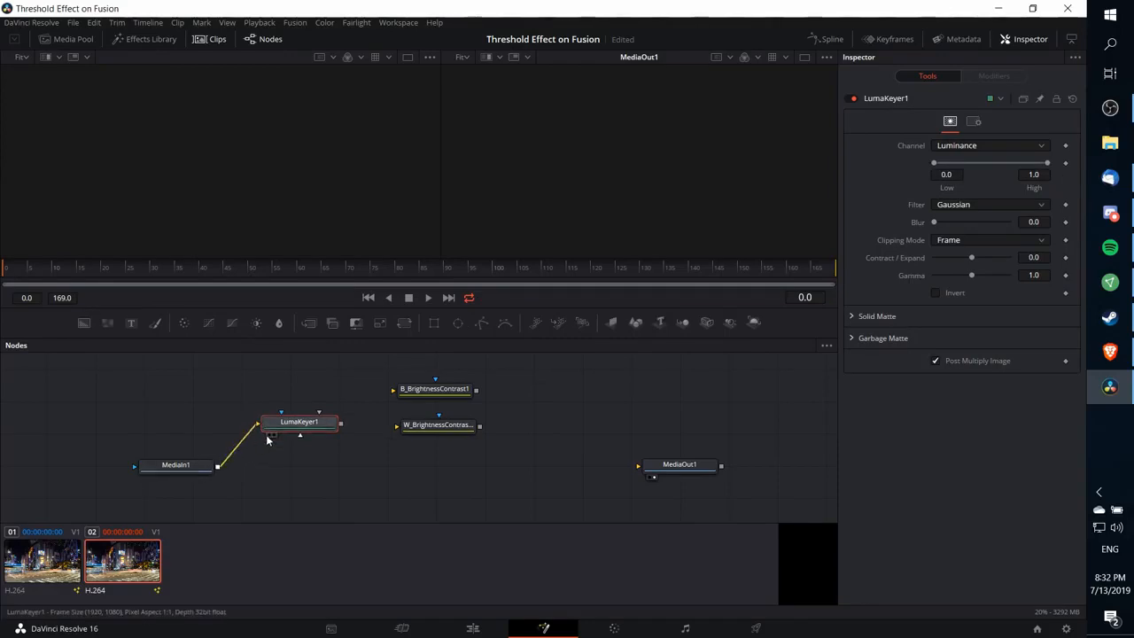
left_click(268, 434)
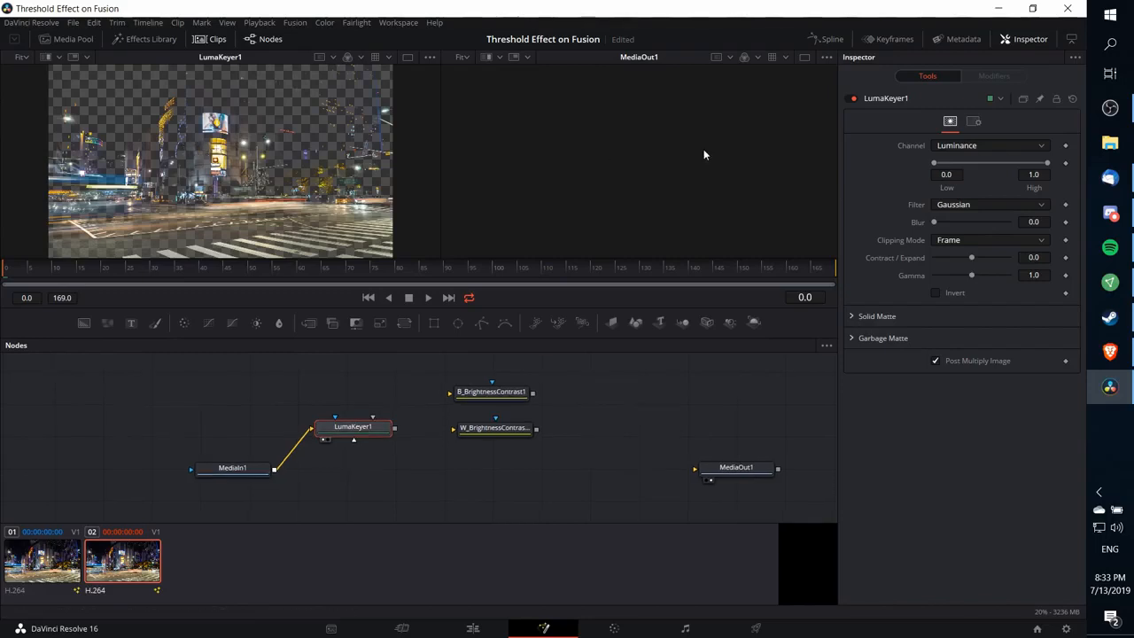
Set LumaKeyer1's luminance range to Low 0.0 and High 0.228
mouse_move(935, 168)
left_mouse_down()
mouse_move(1012, 166)
mouse_move(933, 166)
left_mouse_up()
left_click_drag(1048, 165, 936, 171)
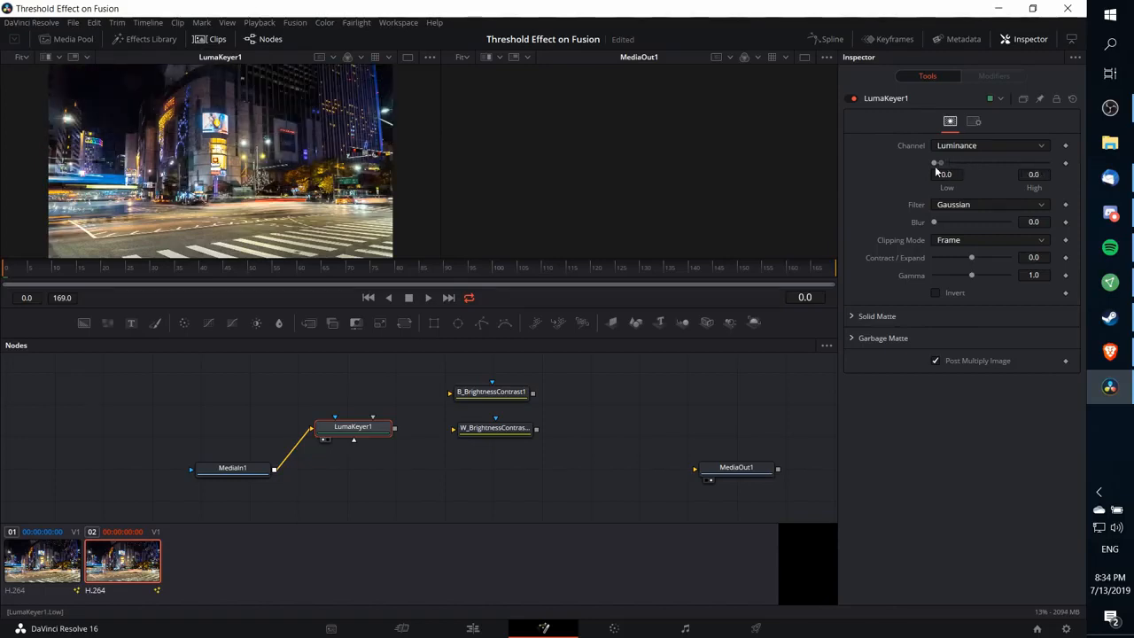
left_click_drag(941, 171, 966, 163)
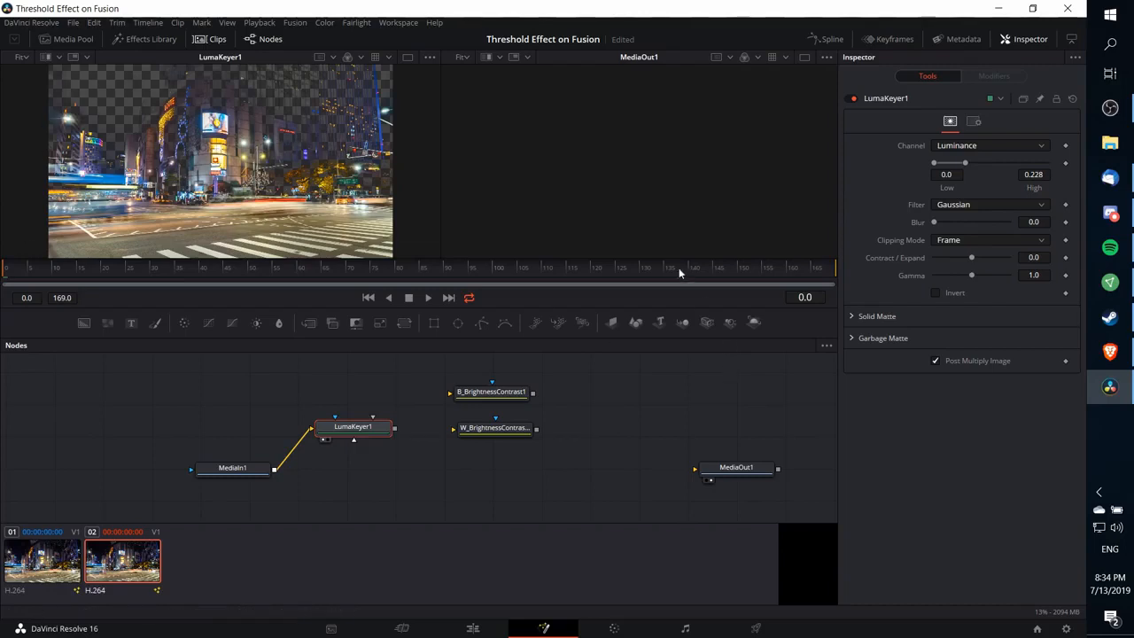
Connect LumaKeyer1 to W_BrightnessContrast1_1 and show that node in the second viewer
left_click_drag(395, 430, 453, 429)
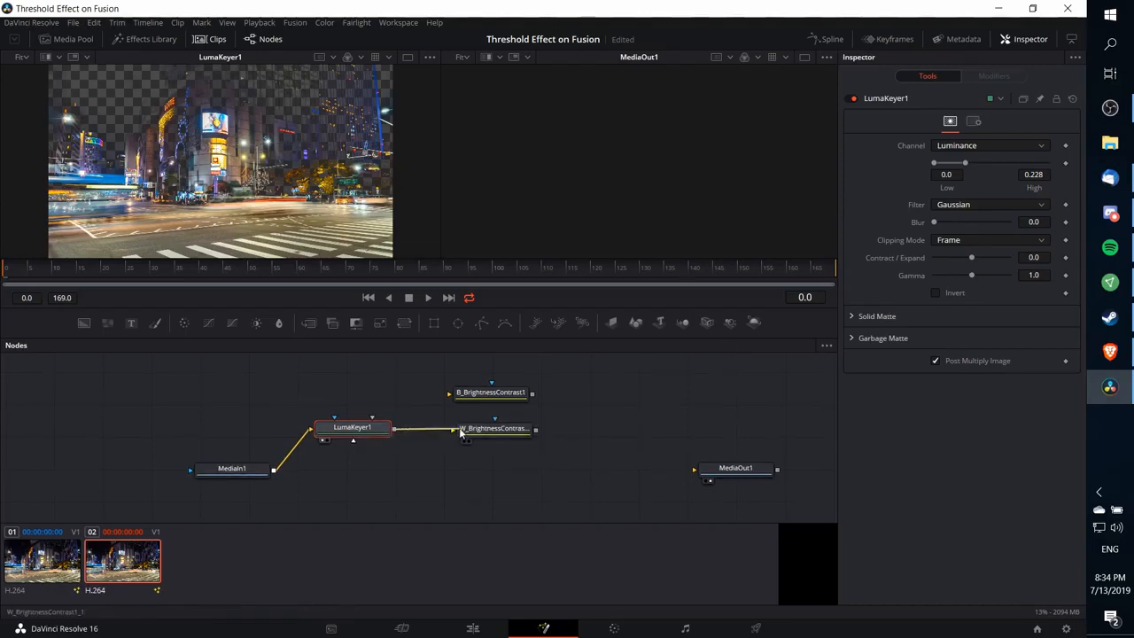
left_click(465, 433)
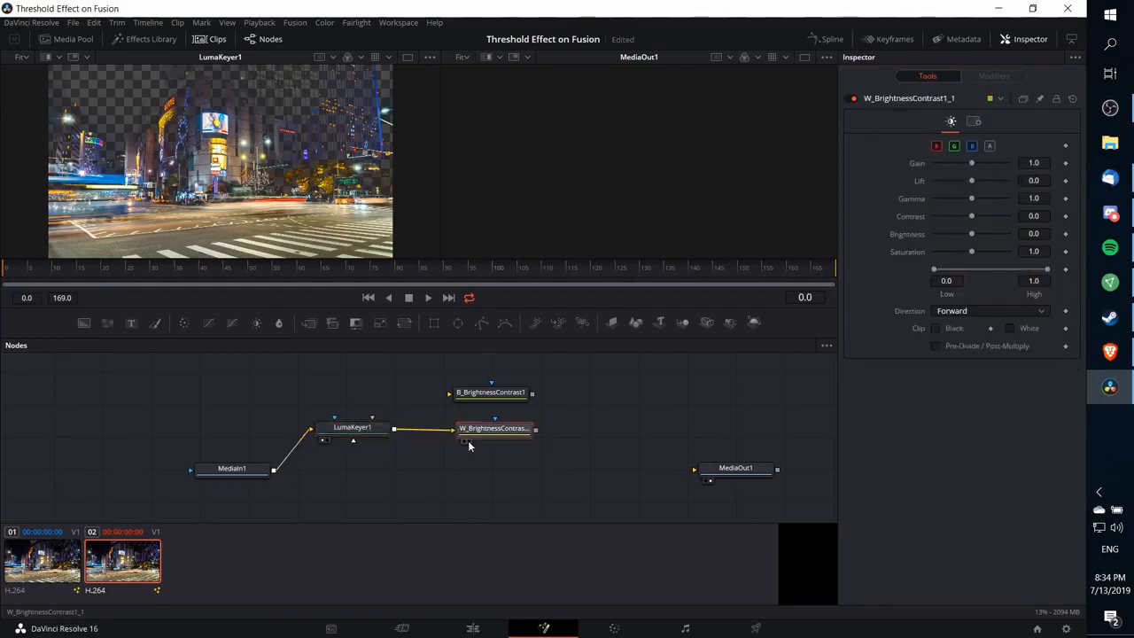
left_click(468, 441)
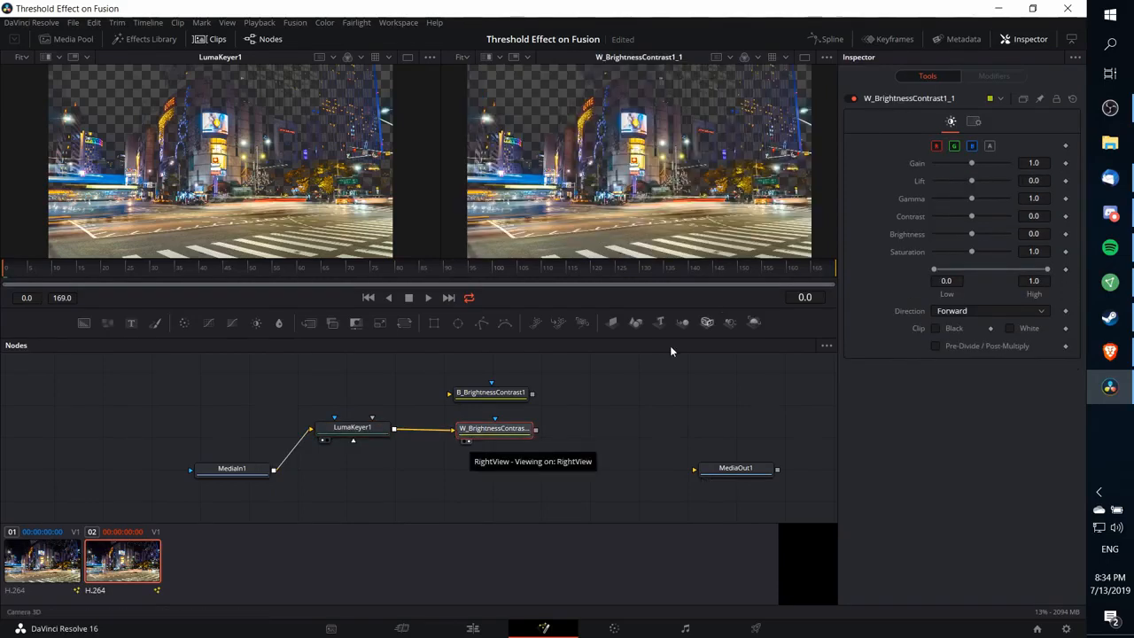
Set W_BrightnessContrast1_1's Gain to 5.0 and Saturation to 0.0
left_click_drag(500, 437, 493, 437)
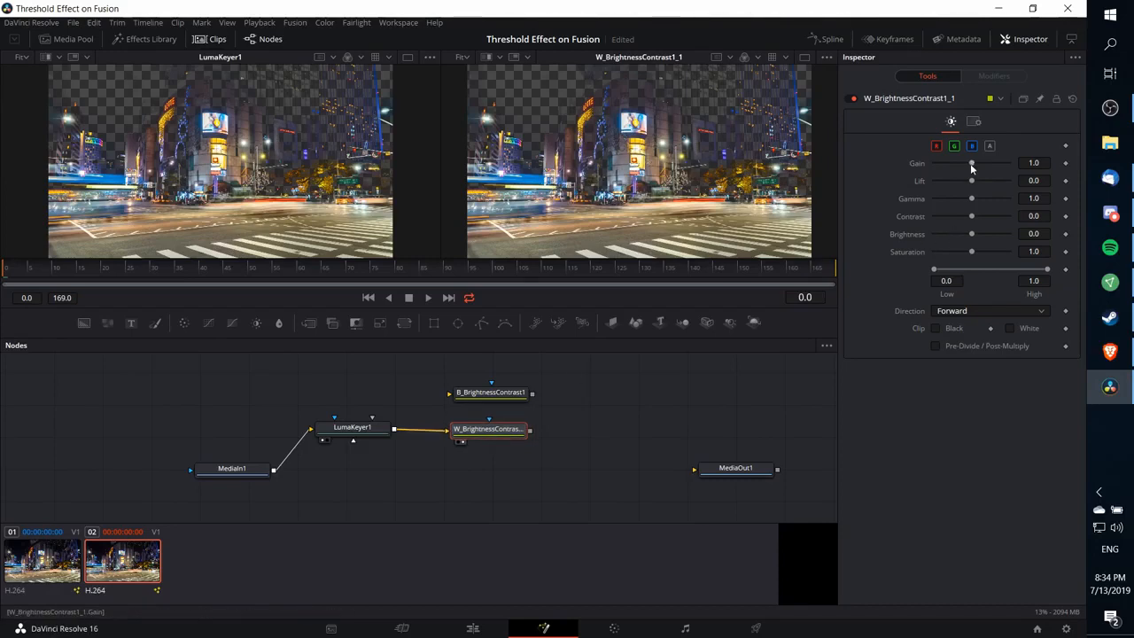
left_click_drag(970, 164, 1049, 162)
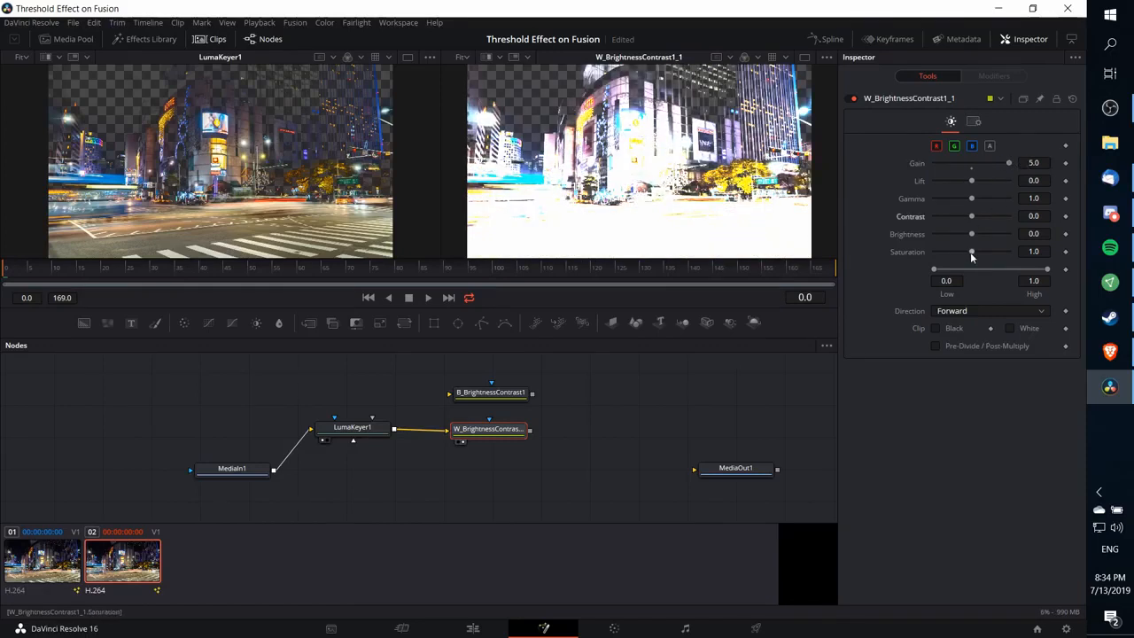
left_click_drag(971, 252, 925, 251)
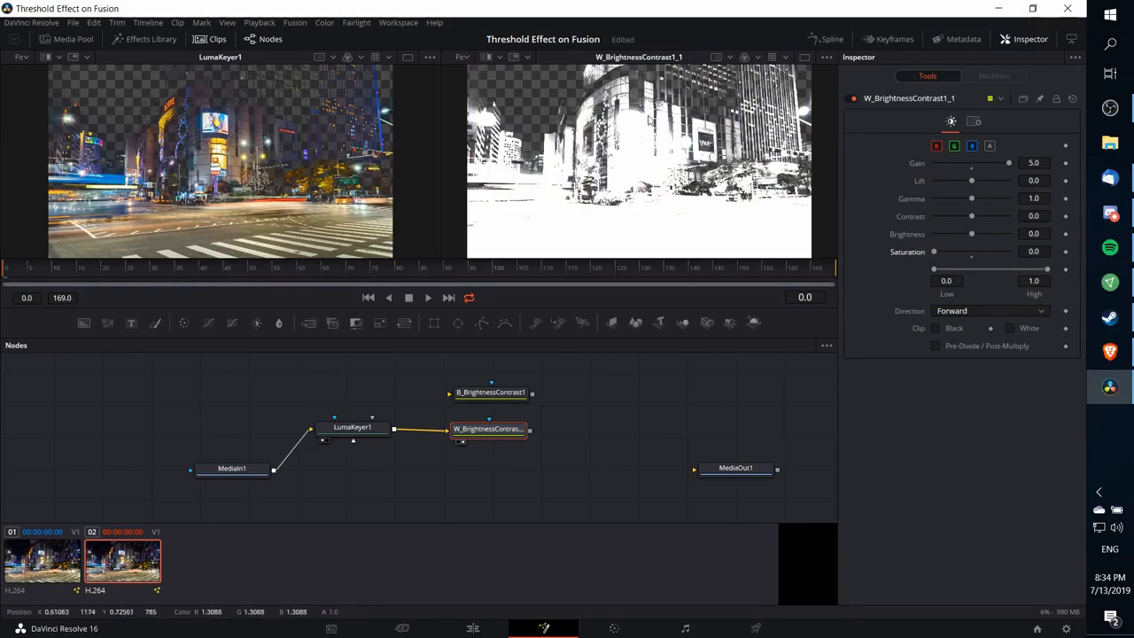
Duplicate LumaKeyer1 and place the copy above the original, beside B_BrightnessContrast1
left_click(371, 439)
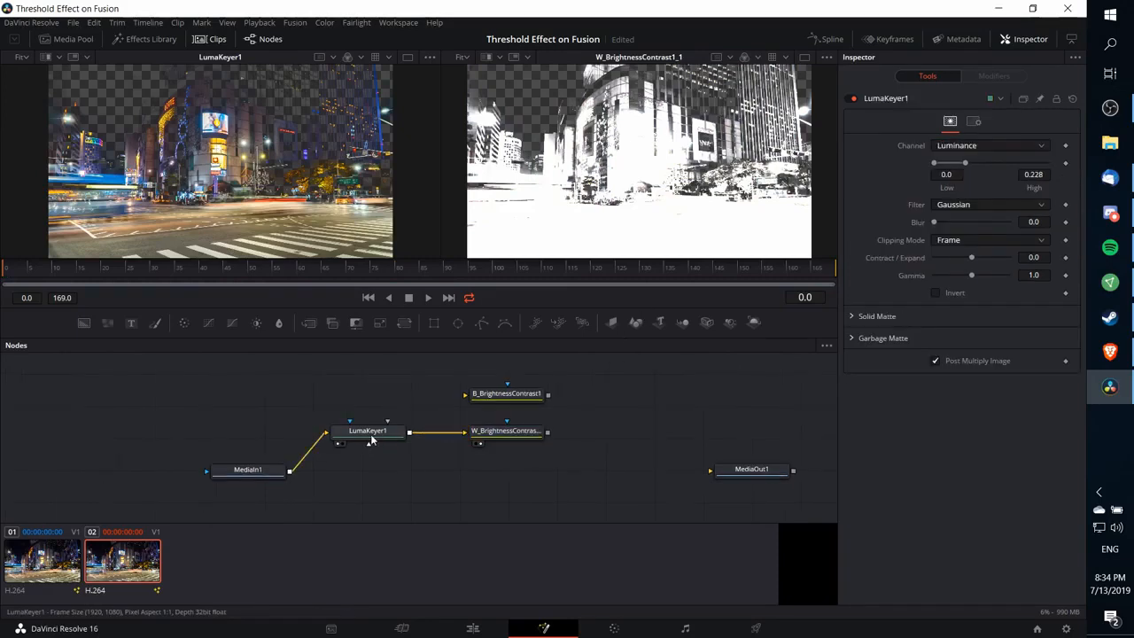
left_click(376, 437)
key("ctrl+c")
left_click(359, 383)
key("ctrl+v")
left_click_drag(367, 391, 381, 401)
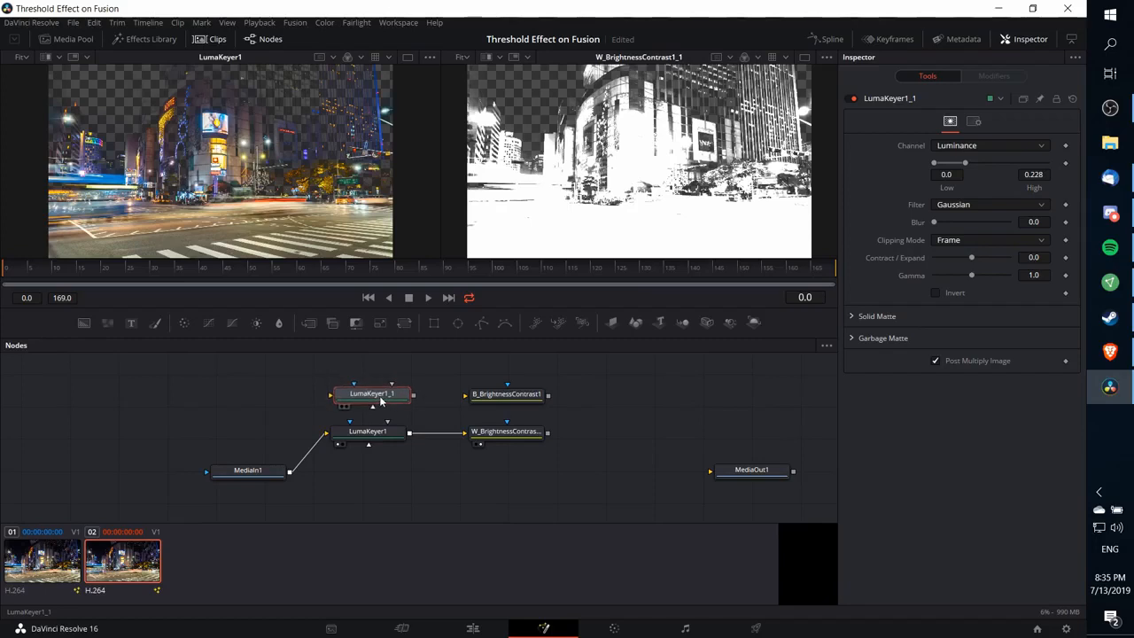
Connect MediaIn1 to the copied Luma Keyer, shown in the first viewer, and invert its matte
left_click(936, 293)
key("1")
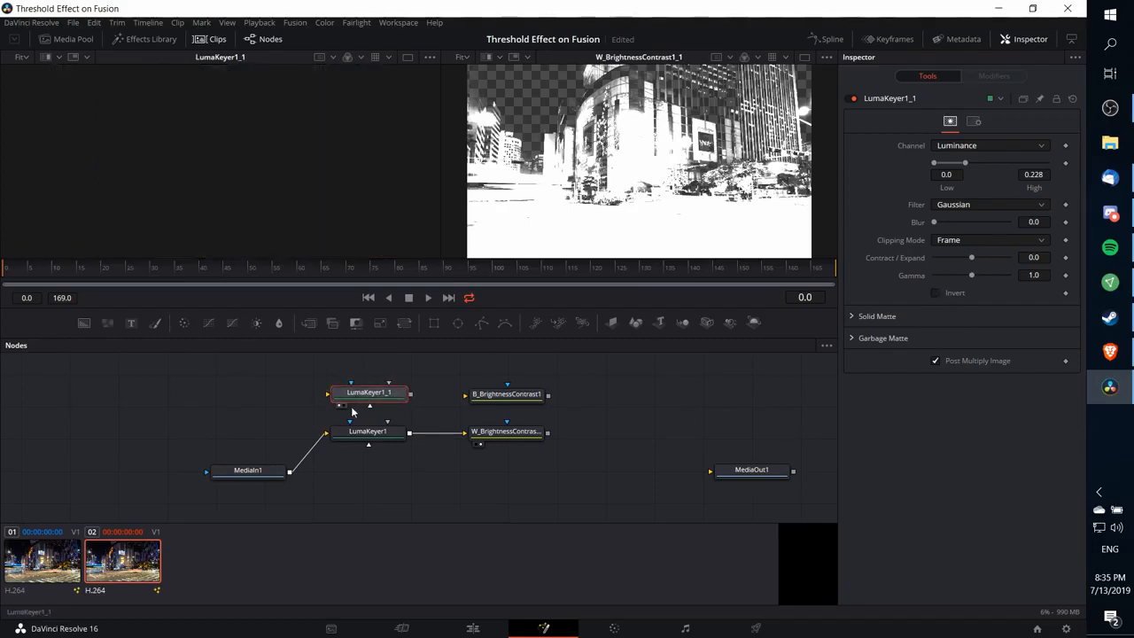
left_click_drag(290, 472, 336, 399)
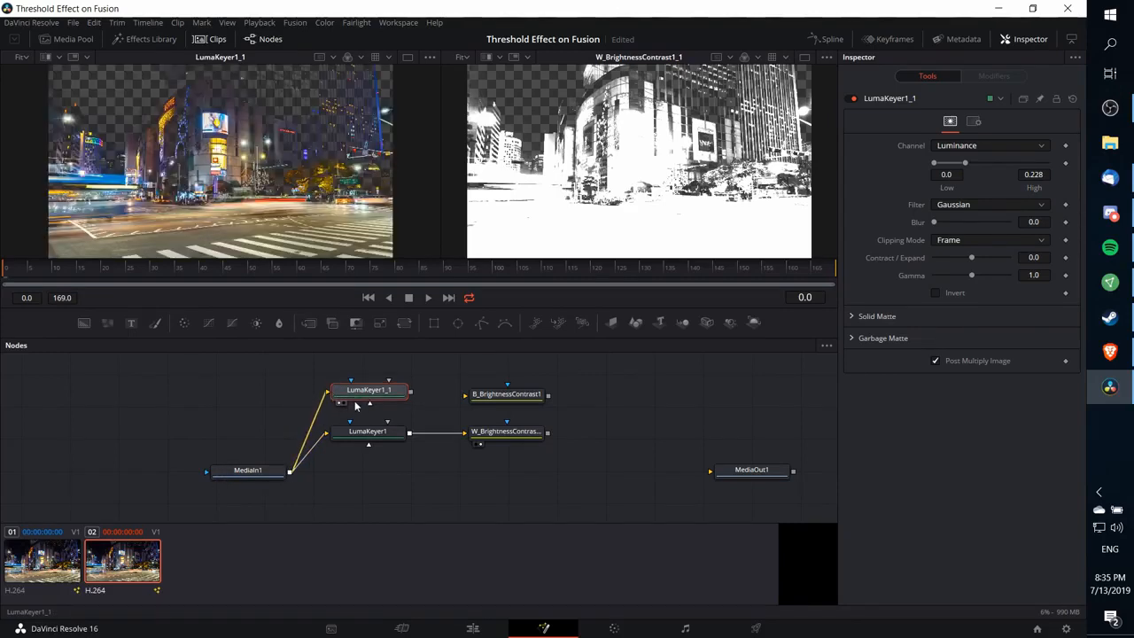
left_click(936, 293)
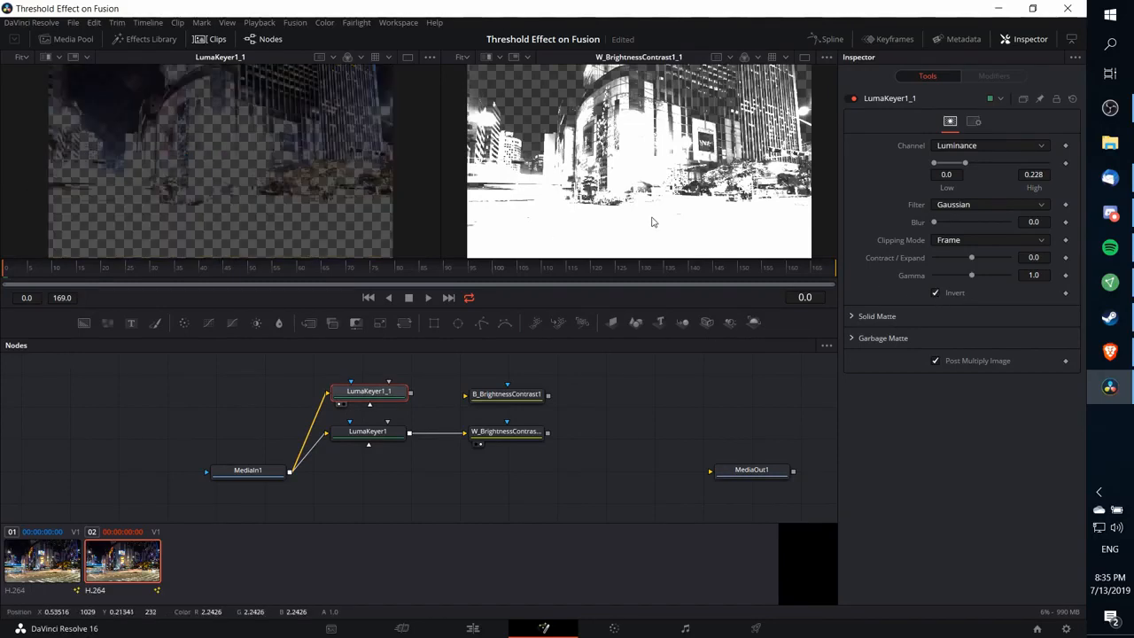
Feed LumaKeyer1_1 into B_BrightnessContrast1 and set that node's Gain to 0.0 while viewing it
left_click_drag(412, 396, 480, 394)
left_click(485, 393)
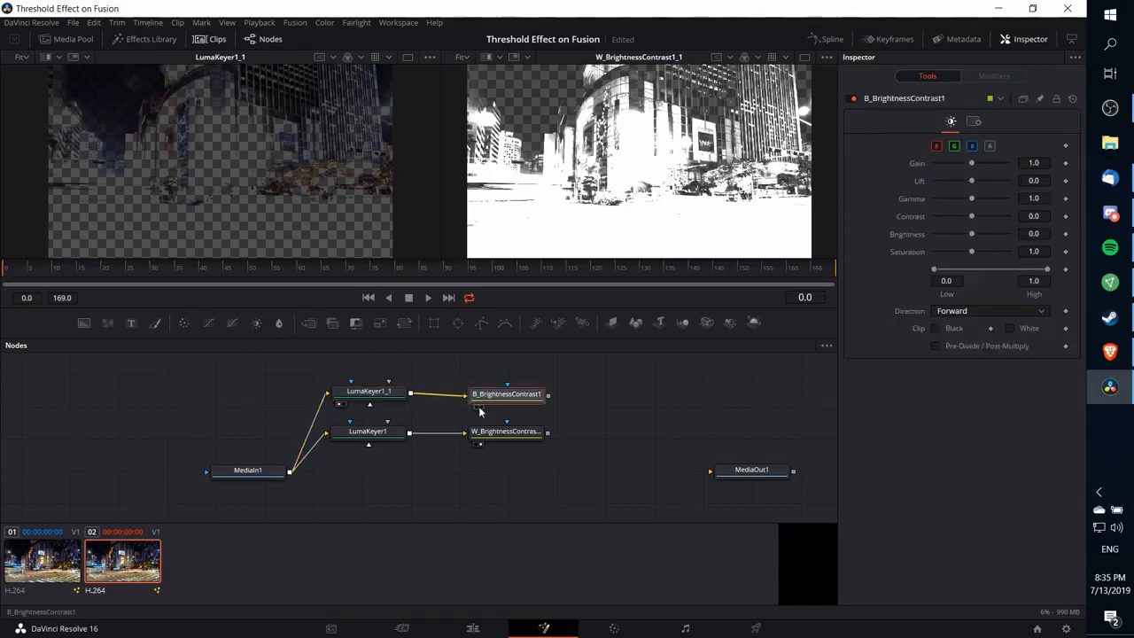
left_click(479, 405)
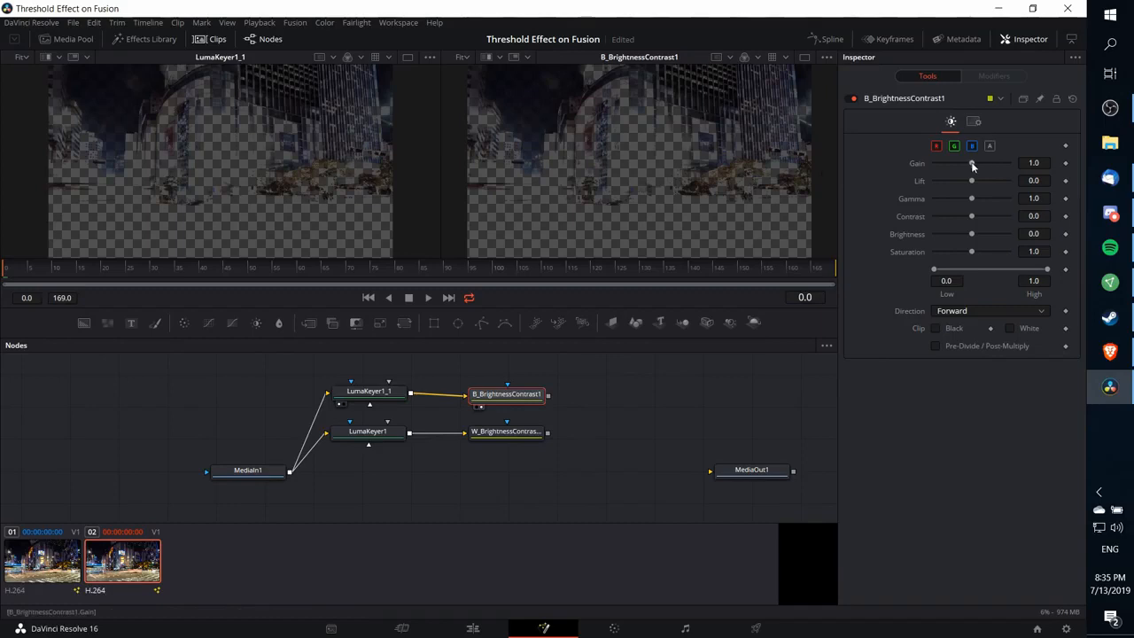
left_click_drag(971, 163, 581, 145)
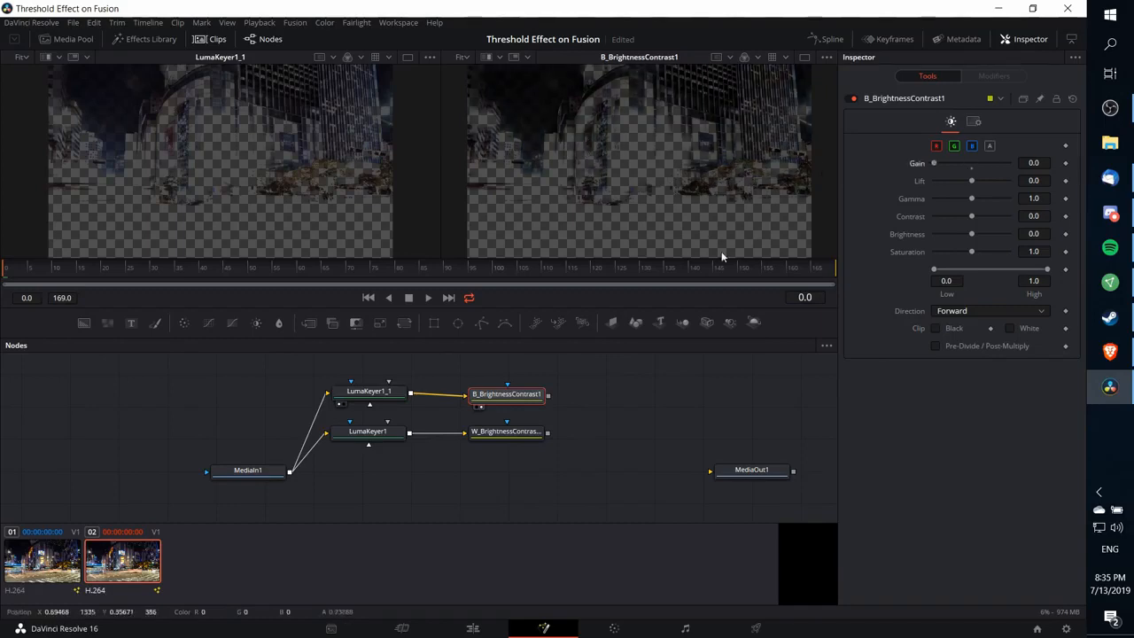
Add a Merge node and connect W_BrightnessContrast1_1 as its background and B_BrightnessContrast1 as its foreground
left_click(454, 443)
right_click(532, 416)
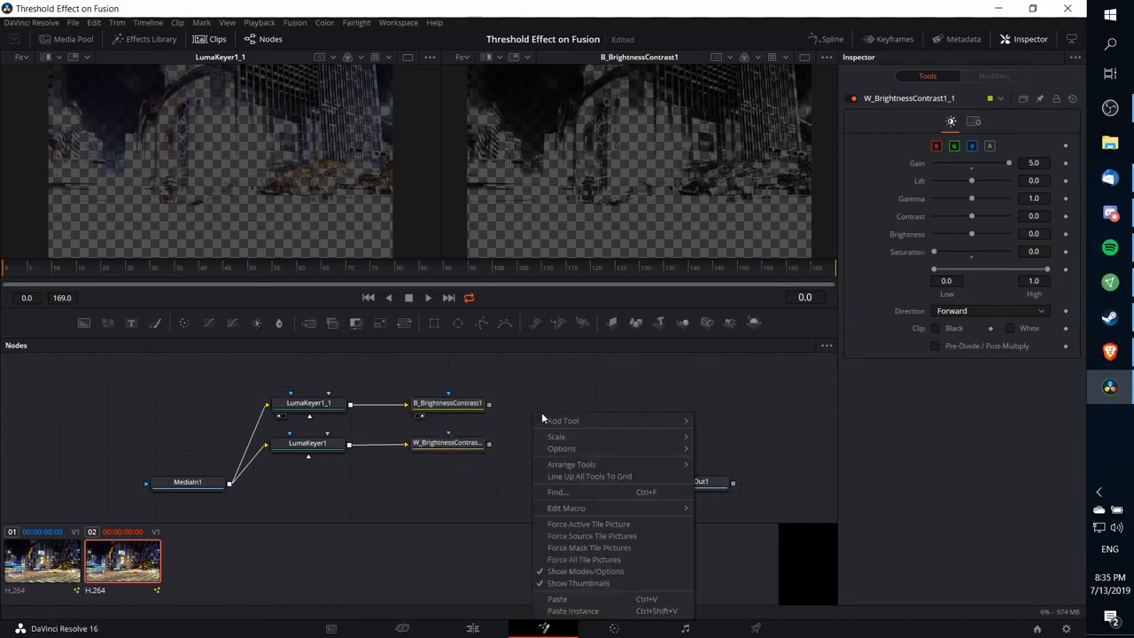
mouse_move(557, 423)
mouse_move(738, 251)
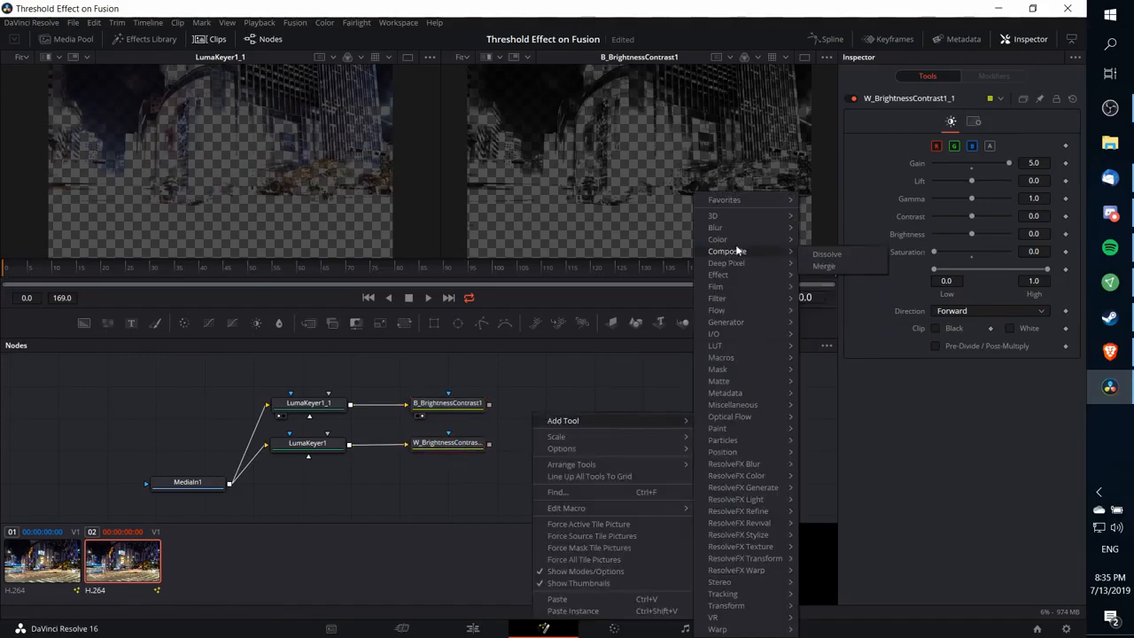
left_click(834, 266)
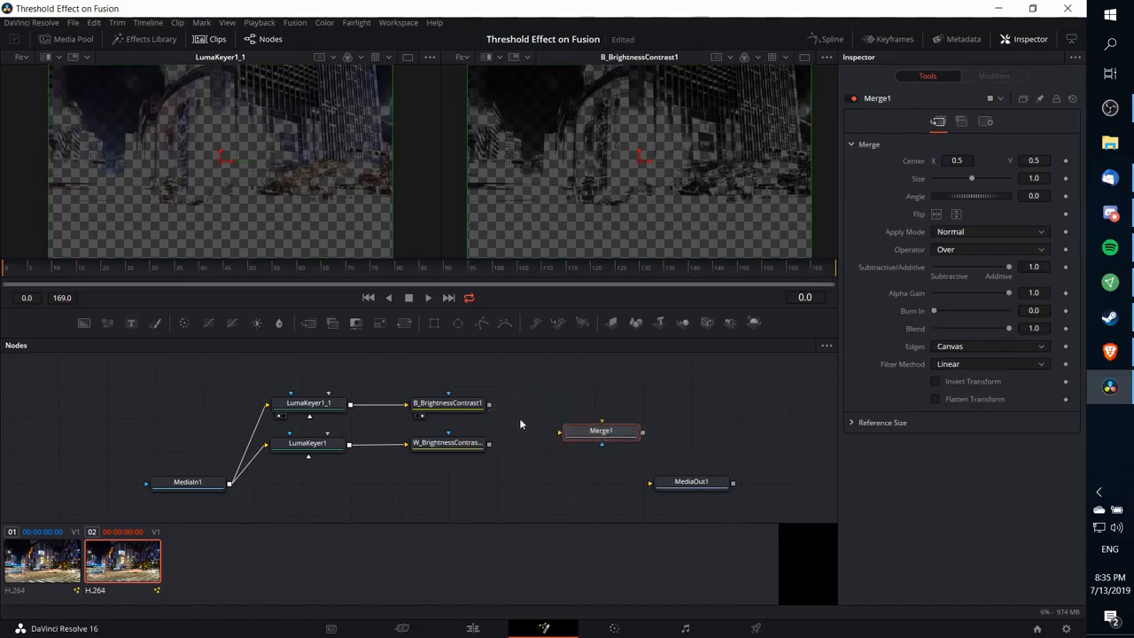
left_click_drag(489, 443, 564, 438)
left_click_drag(488, 407, 600, 434)
Connect Merge1's output to MediaOut1 and show MediaOut1 in the second viewer
left_click_drag(691, 481, 705, 450)
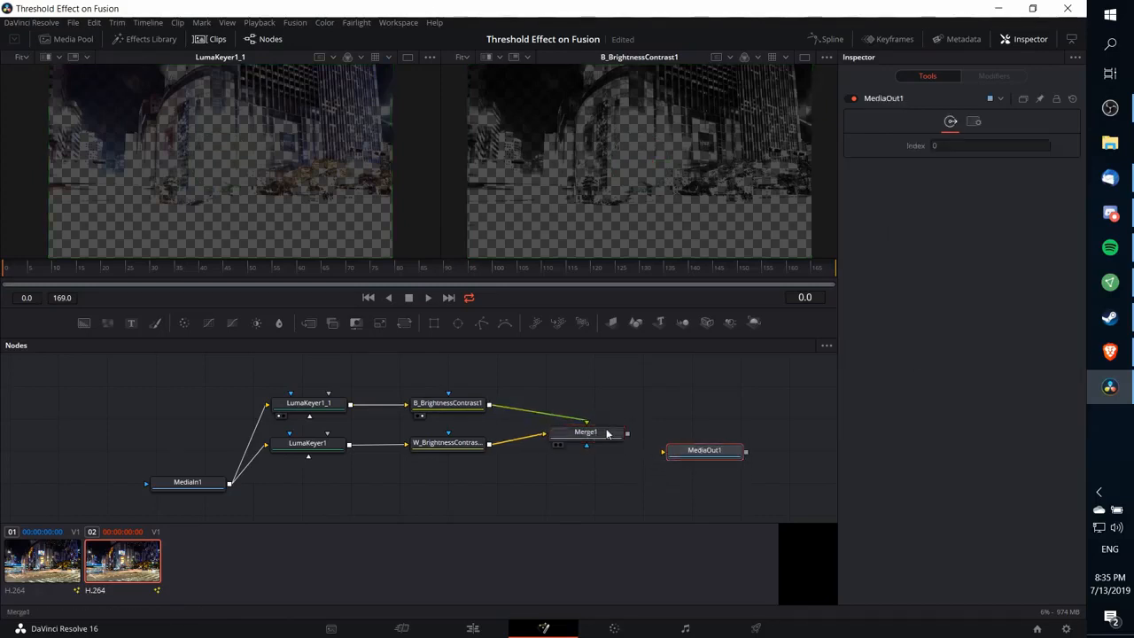
left_click_drag(626, 433, 677, 454)
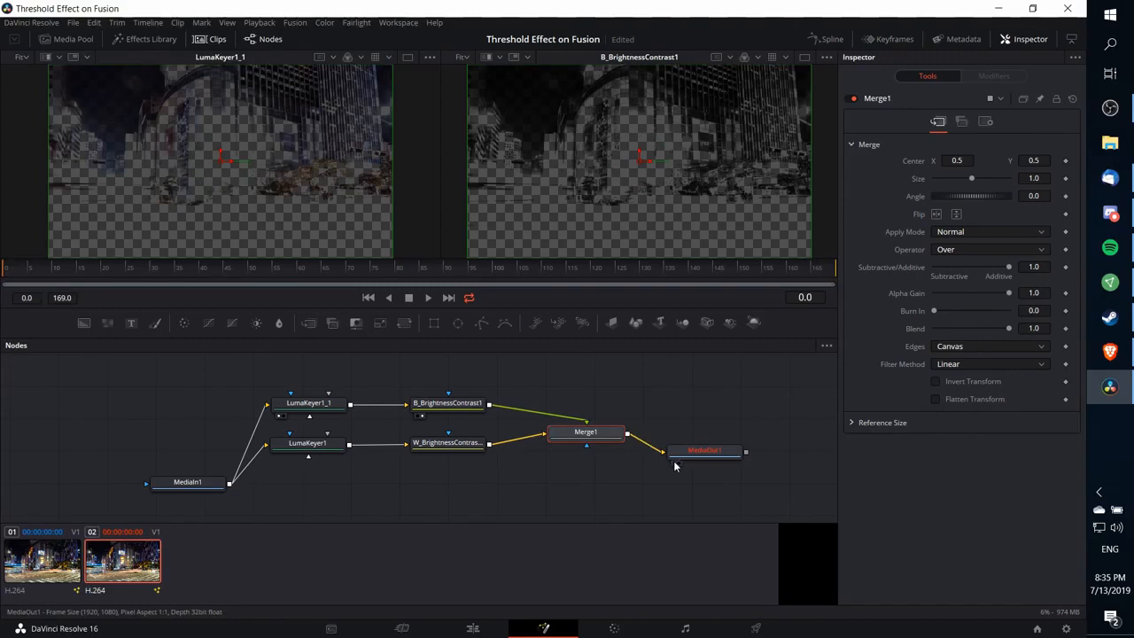
left_click(678, 462)
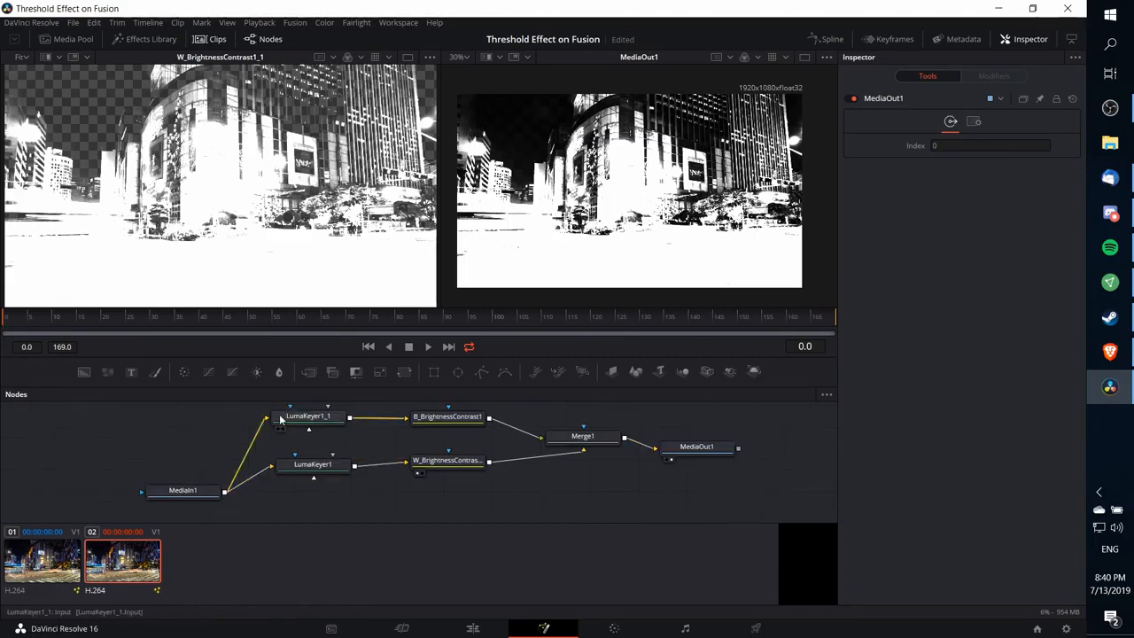
Try a matte Gamma of 0.000001 on LumaKeyer1_1 and raise it to 0.313
left_click(310, 418)
left_click_drag(314, 428, 309, 428)
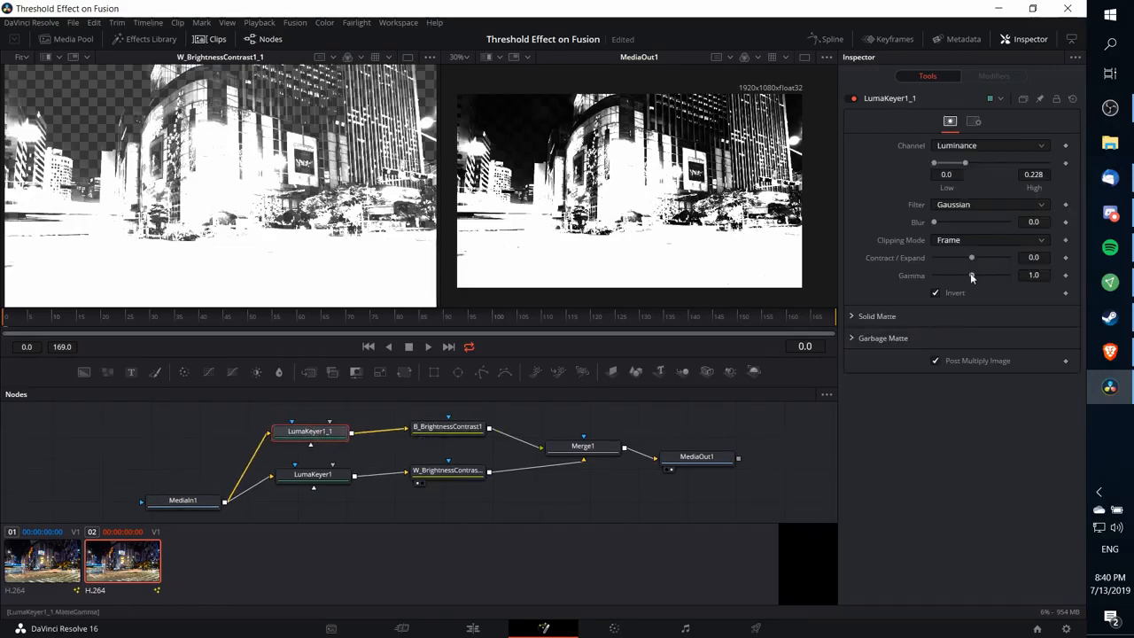
left_click_drag(970, 277, 934, 275)
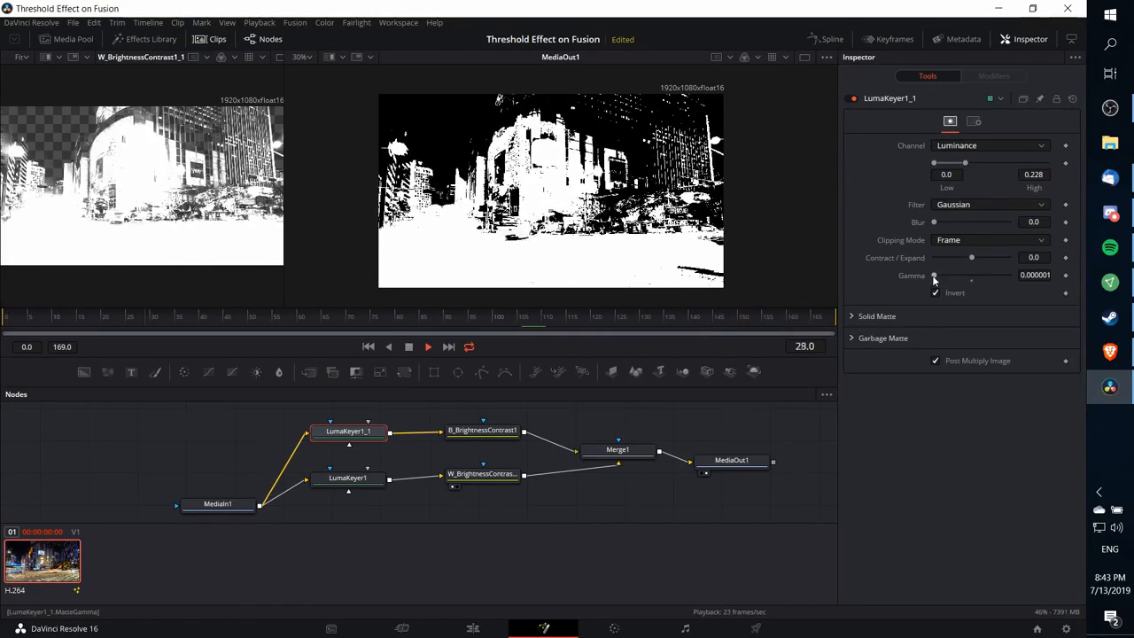
left_click_drag(934, 277, 946, 278)
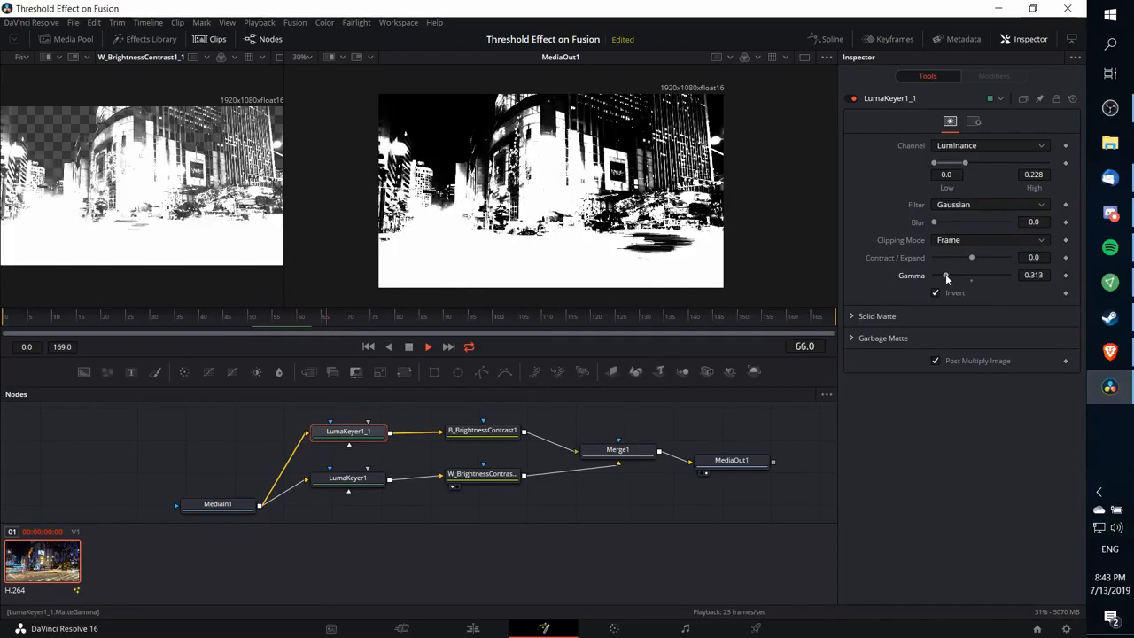